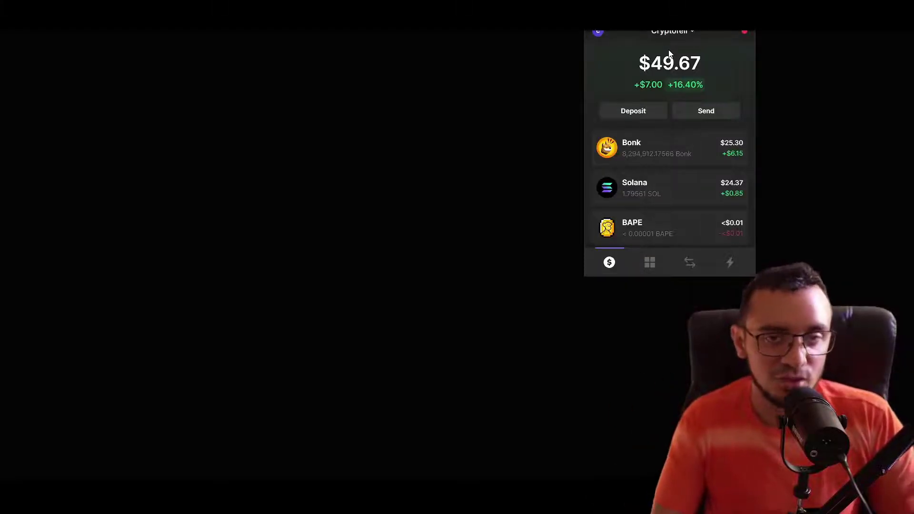
Step: Open the token minting form and set the token name to SuperBonk and the symbol to SBONK
left_click(651, 184)
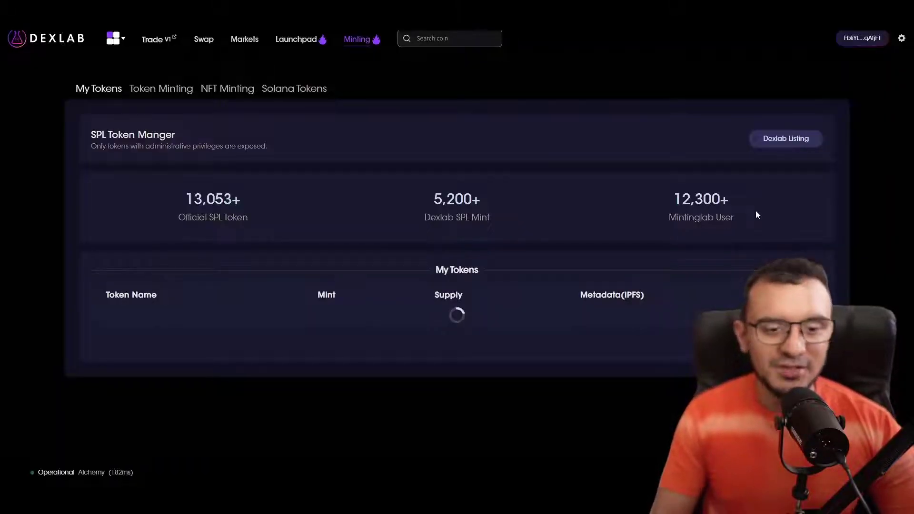
left_click(152, 90)
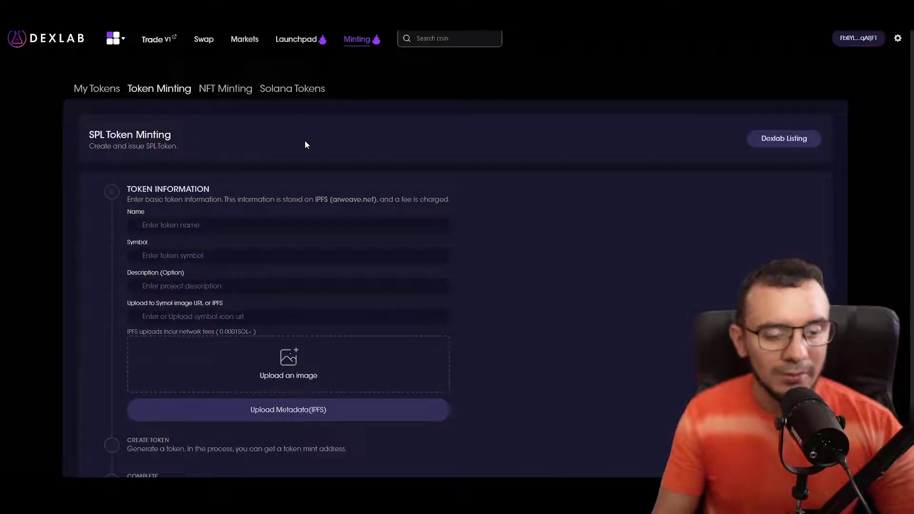
scroll(268, 191, "down", 1)
left_click(264, 184)
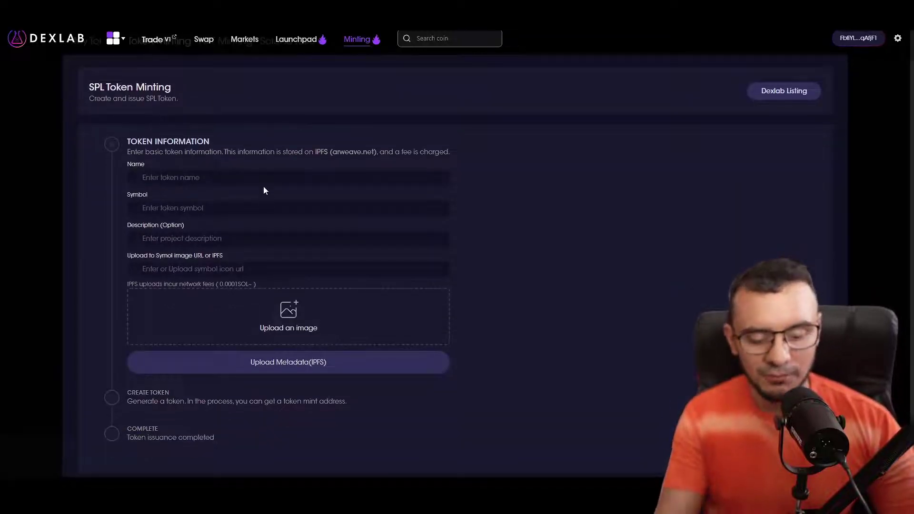
type("SuperBonk")
key("Tab")
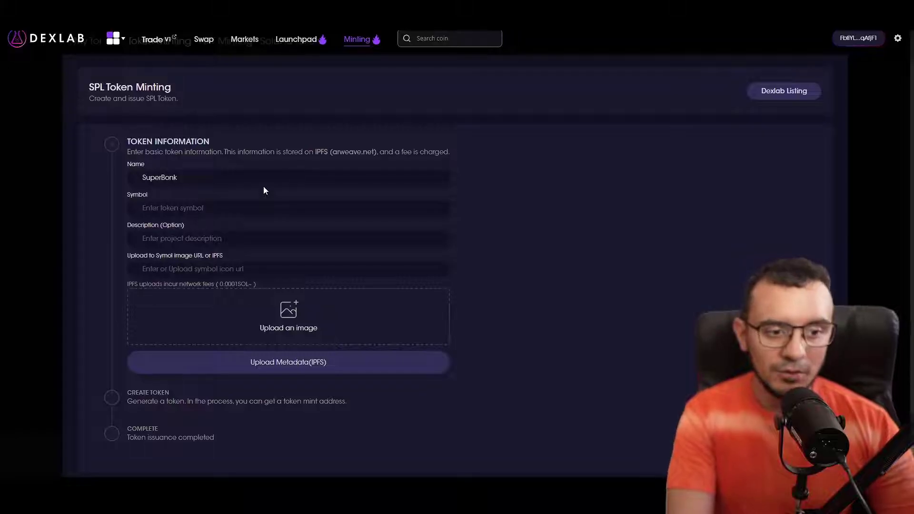
type("SBONK")
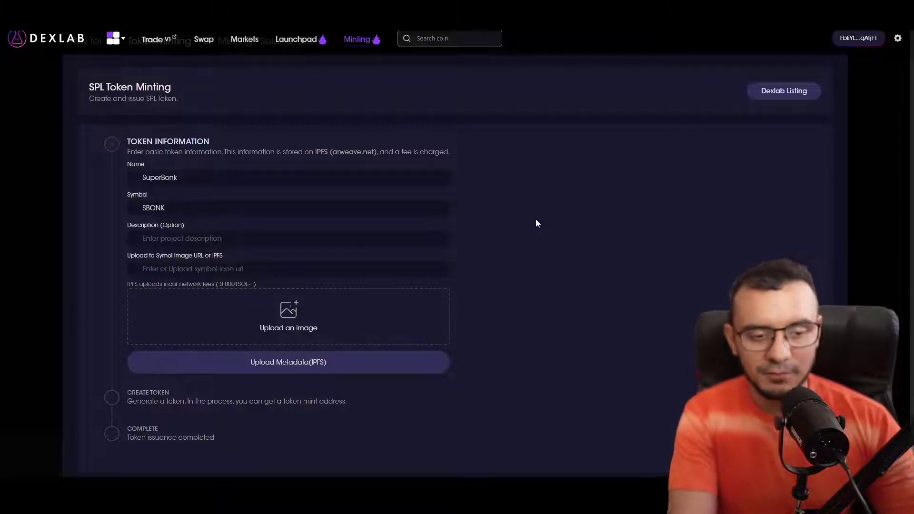
Step: Set the token description to "A more deflationary bonk ecosystem"
type("d")
key("BackSpace")
type("A more deflationary bonk ecosystem")
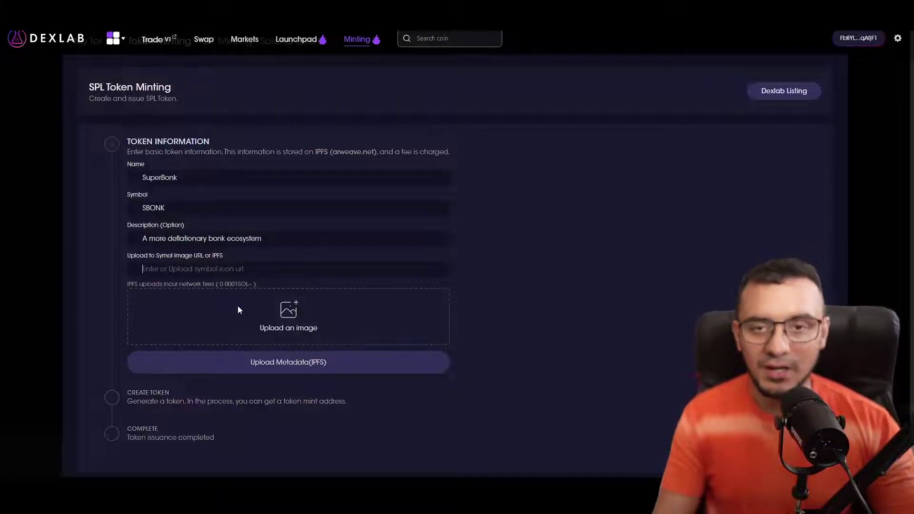
left_click(181, 261)
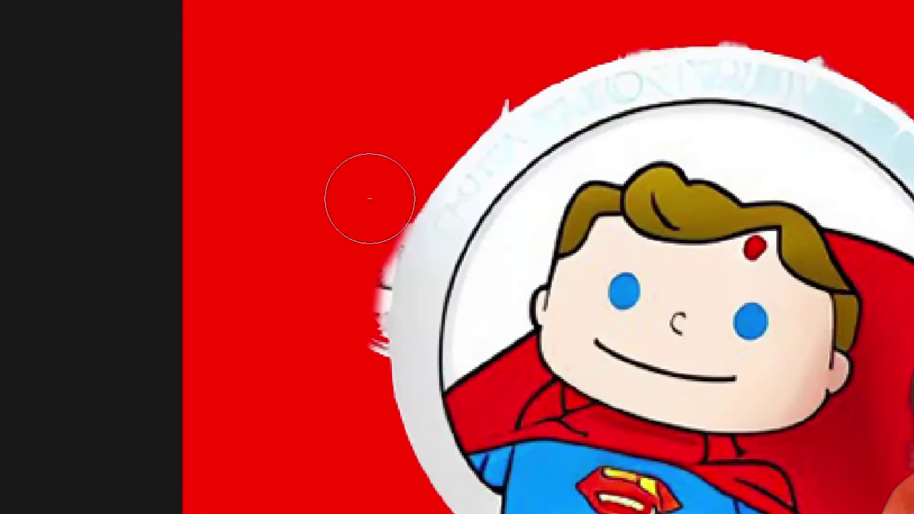
Step: Refine the mask edge around the round superhero cartoon in Photoshop and undo the last stroke
right_click(347, 235)
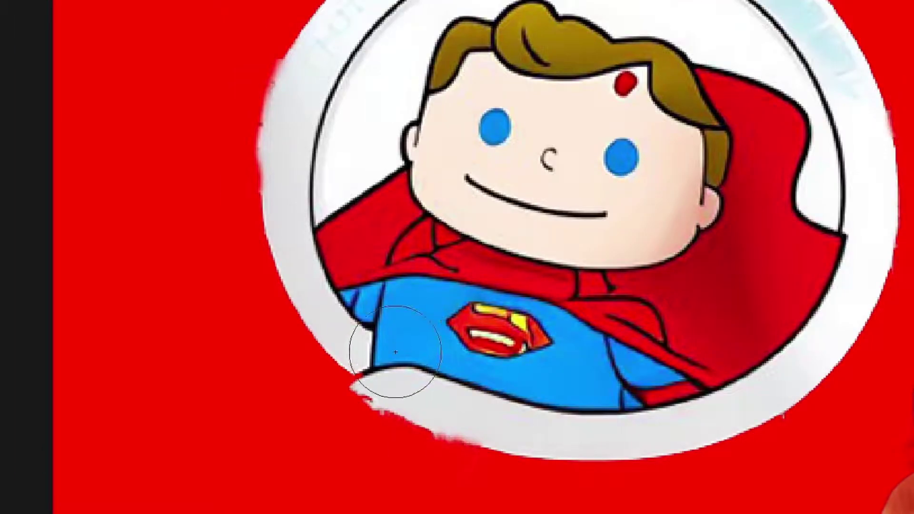
left_click_drag(810, 365, 832, 415)
key("ctrl+z")
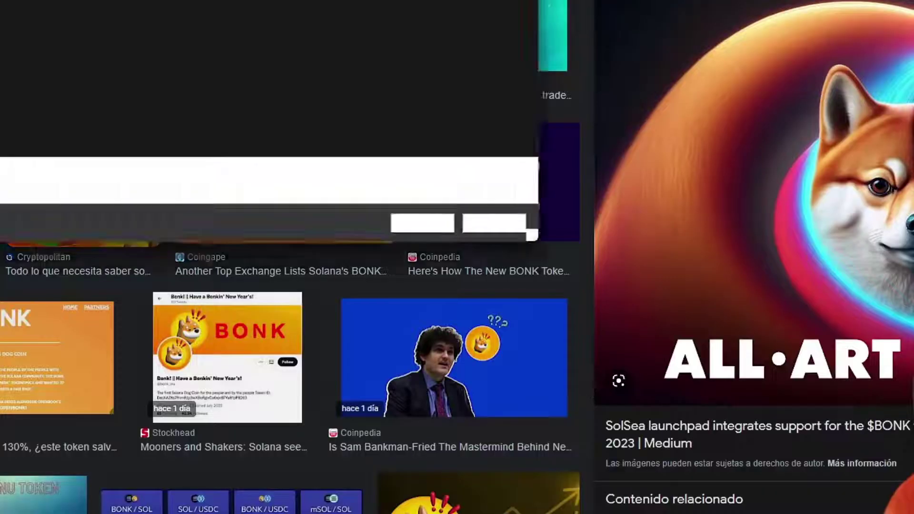
Step: Return to Photoshop and mask out the background around the Shiba dog's head
key("alt+Tab")
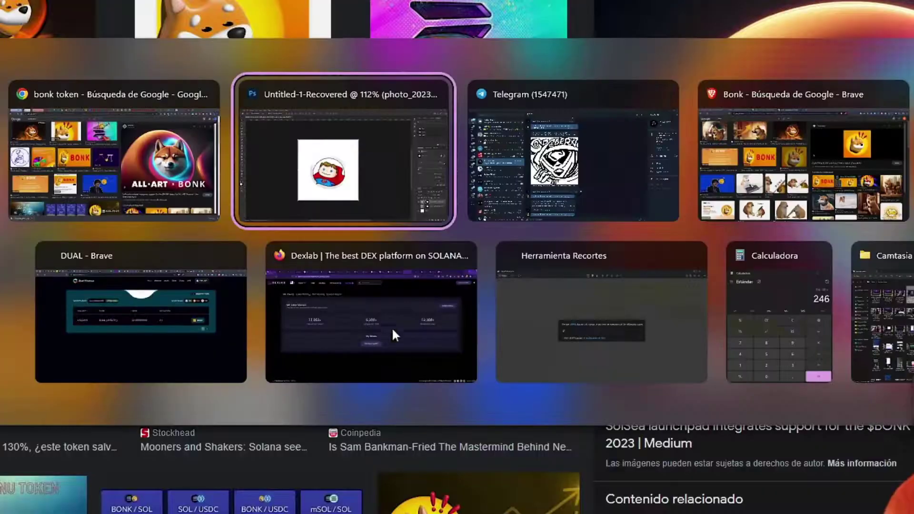
mouse_move(561, 200)
left_mouse_down()
mouse_move(533, 143)
mouse_move(502, 293)
left_mouse_up()
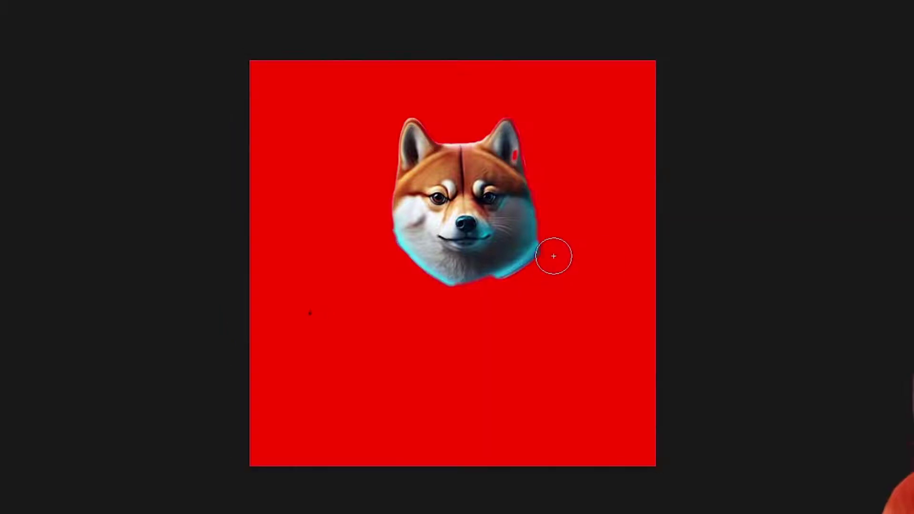
mouse_move(553, 256)
left_mouse_down()
mouse_move(522, 279)
mouse_move(419, 290)
left_mouse_up()
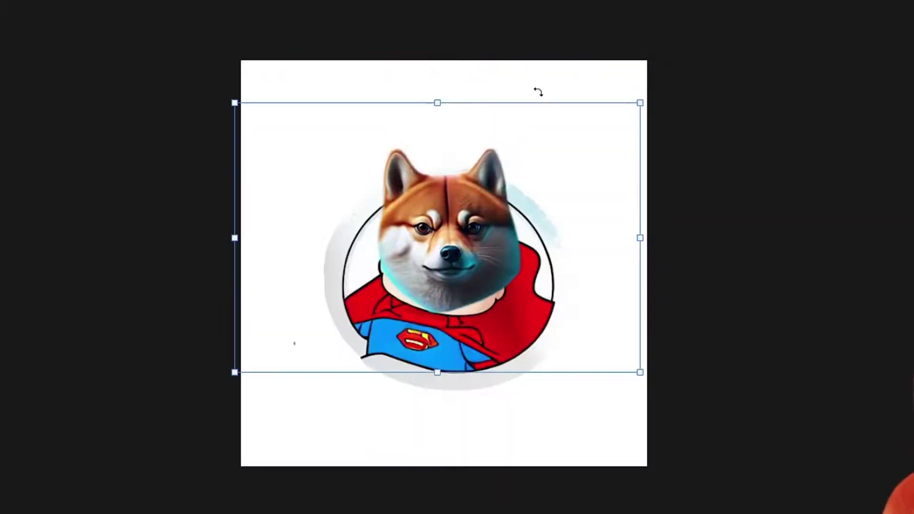
Step: Scale and tilt the dog head over the superhero cartoon's face and add a Stroke layer effect
left_click_drag(641, 238, 607, 309)
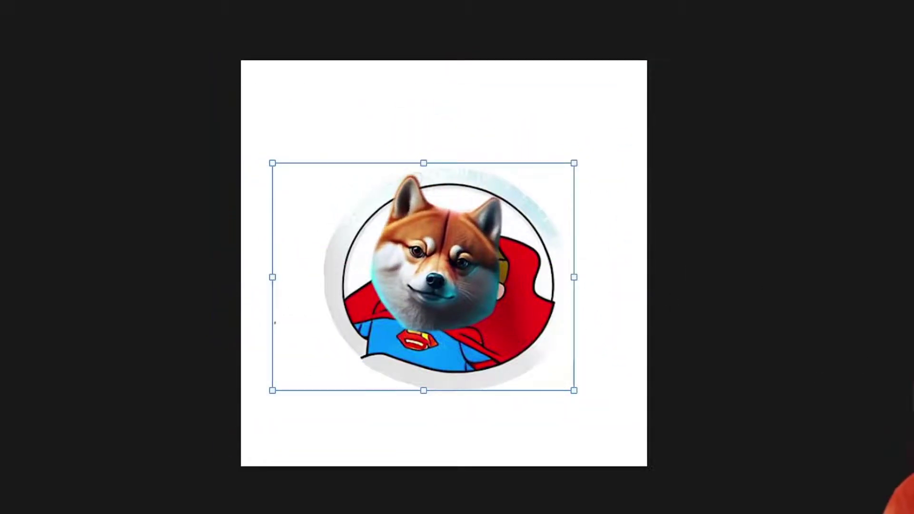
left_click(639, 394)
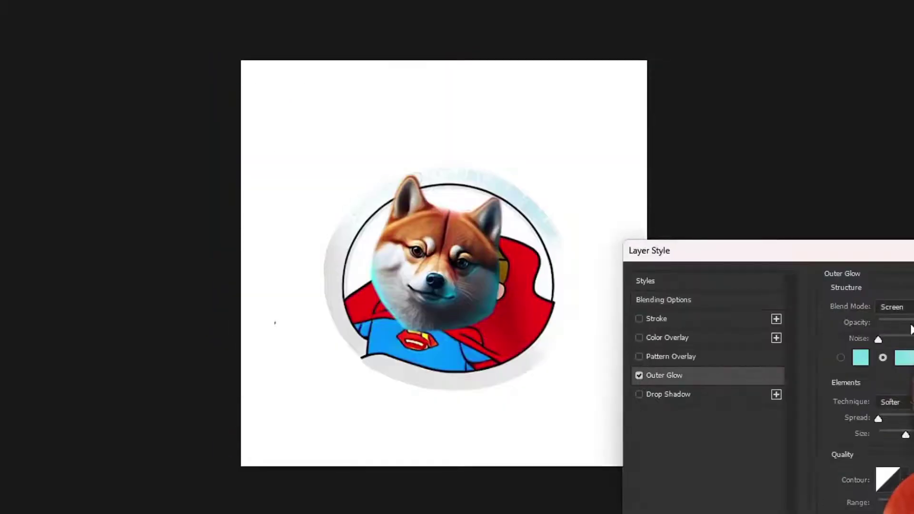
left_click(639, 319)
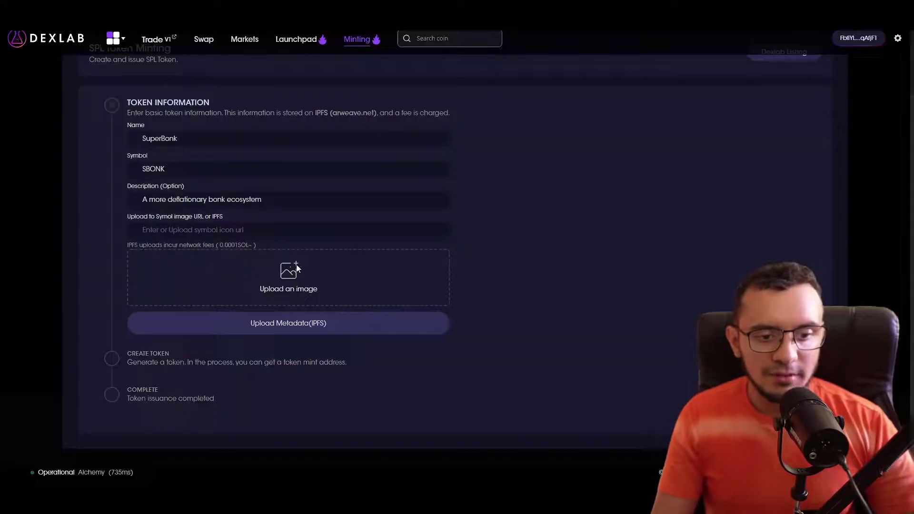
Step: Upload the logo image to IPFS through Dexlab's token form and approve the wallet transaction
left_click(286, 294)
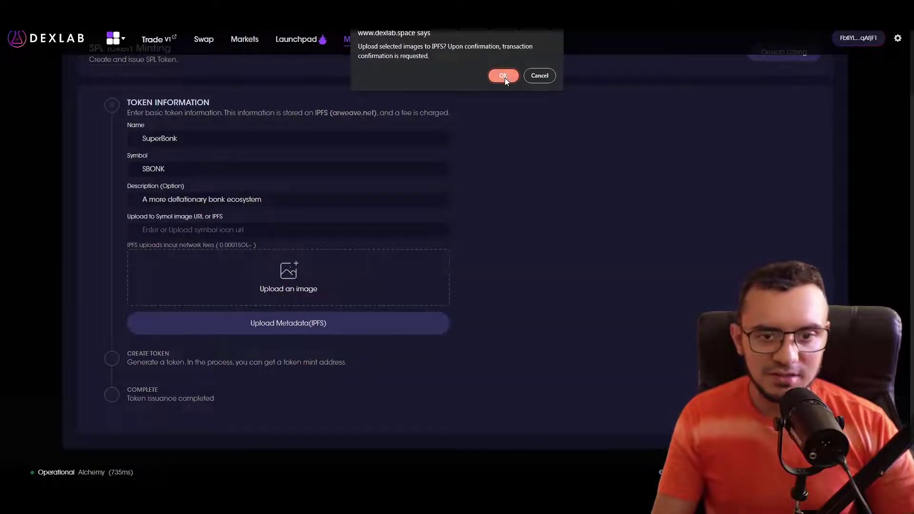
left_click(504, 78)
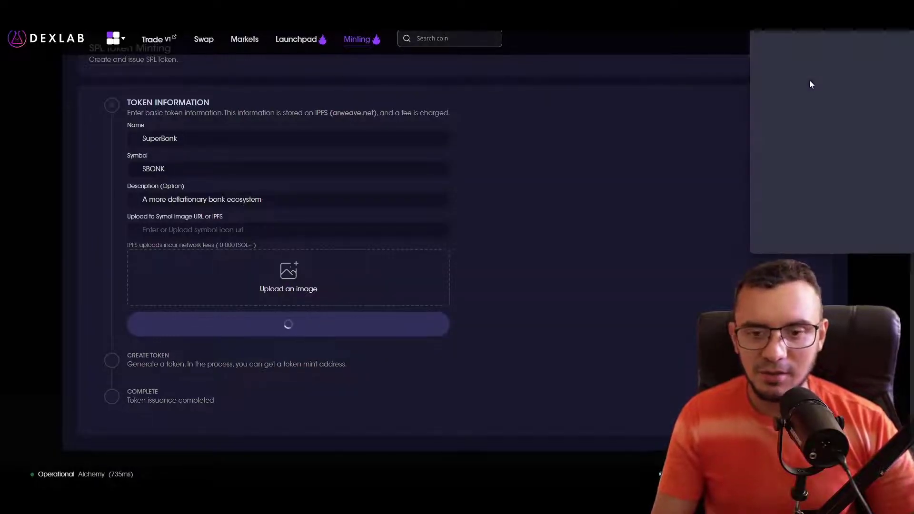
left_click(857, 235)
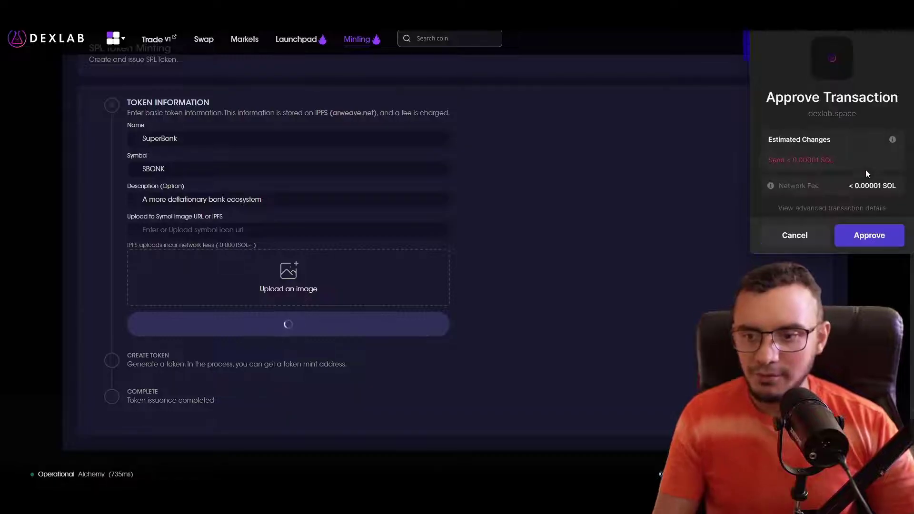
left_click(867, 236)
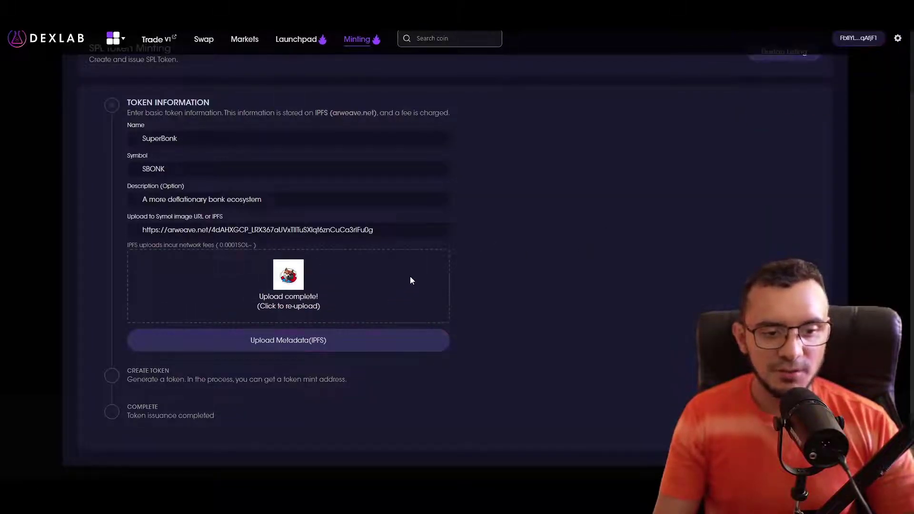
Step: Upload the token metadata to IPFS and approve the wallet transaction
scroll(383, 275, "down", 1)
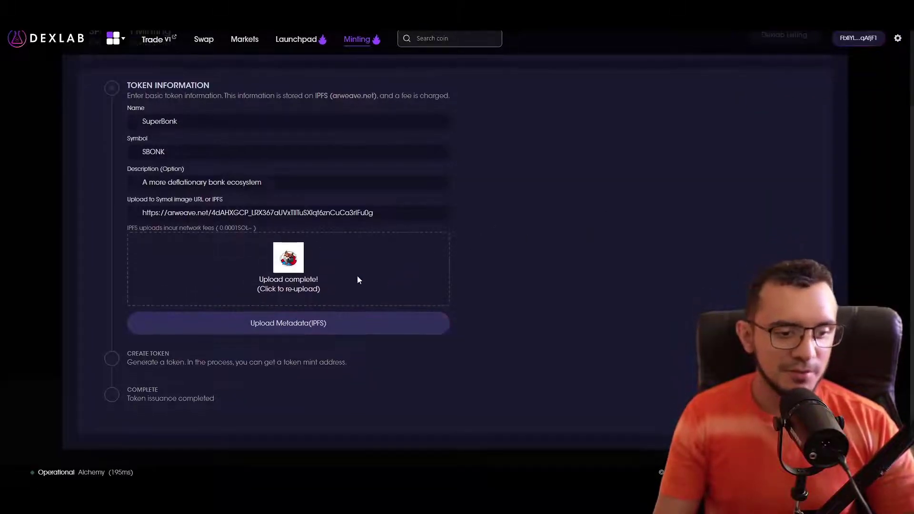
left_click(269, 330)
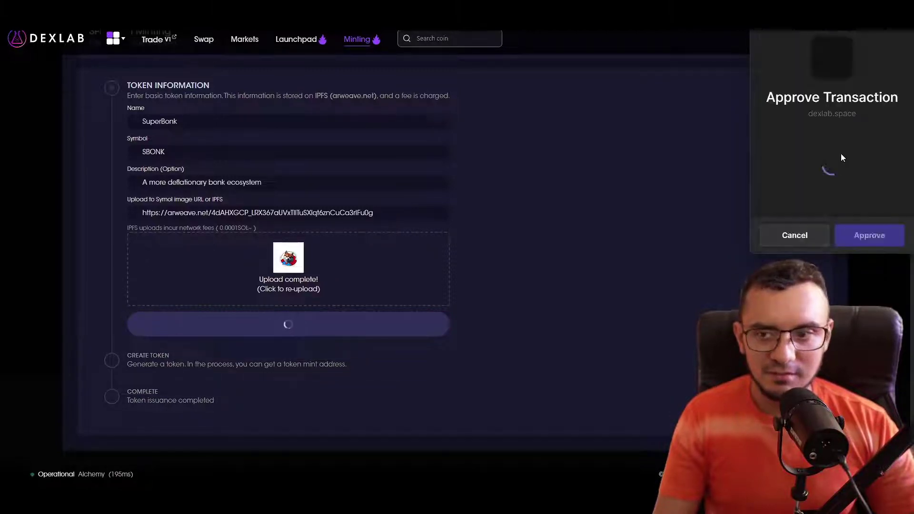
left_click(869, 235)
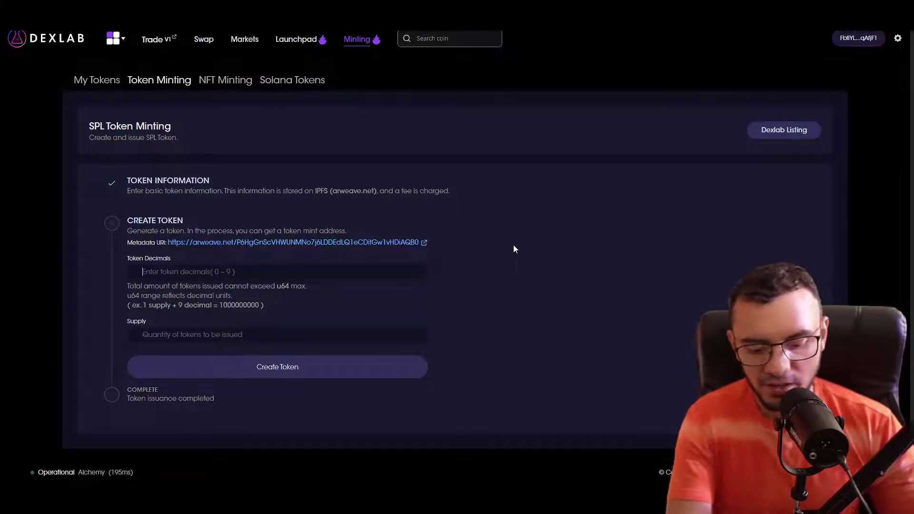
type("8")
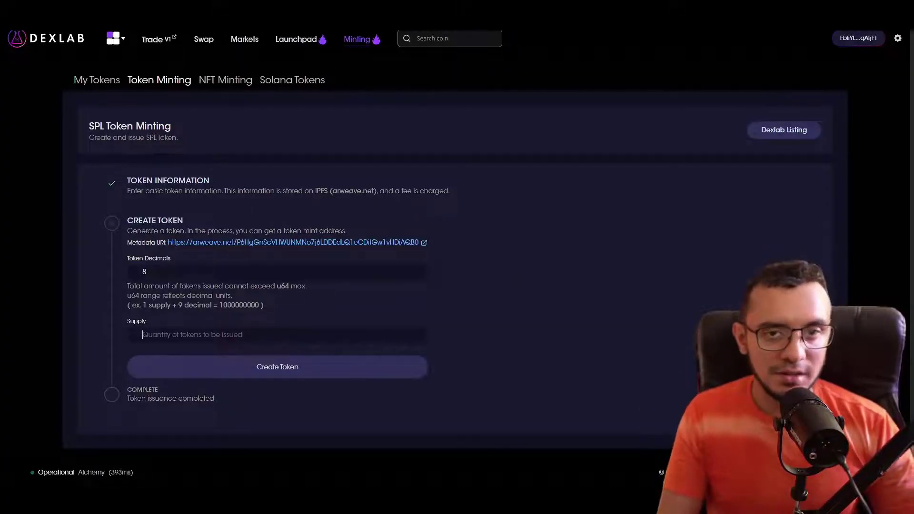
key("BackSpace")
type("9")
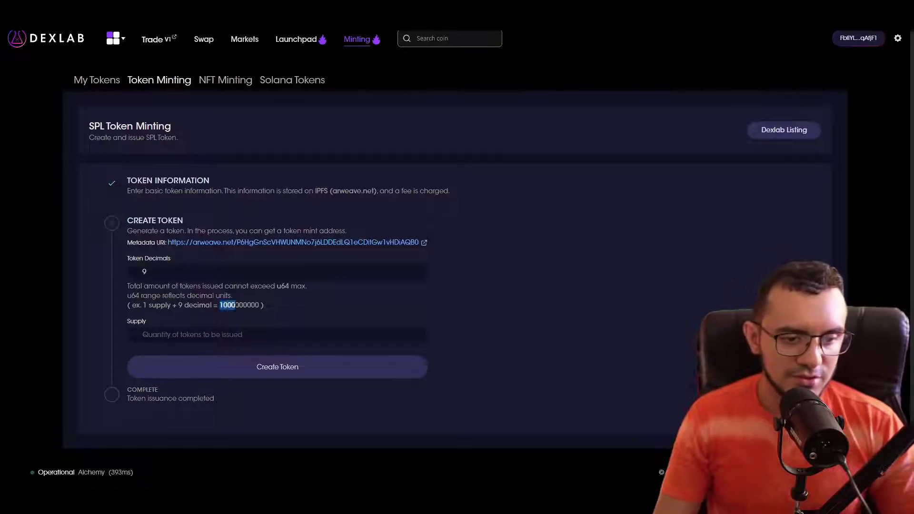
left_click(190, 334)
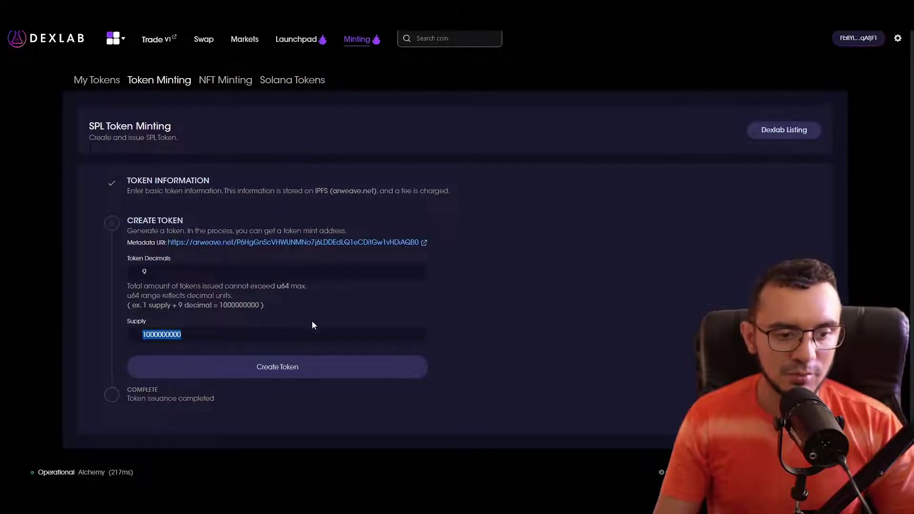
left_click(239, 365)
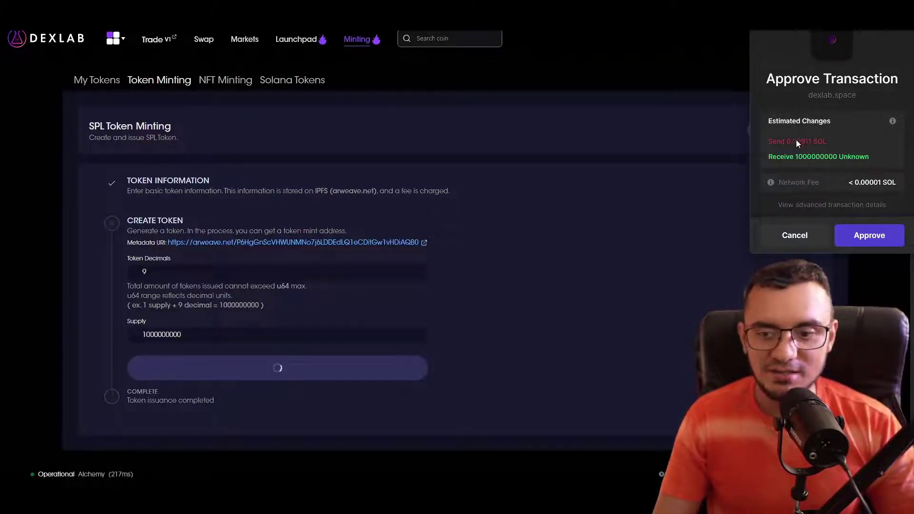
left_click(861, 237)
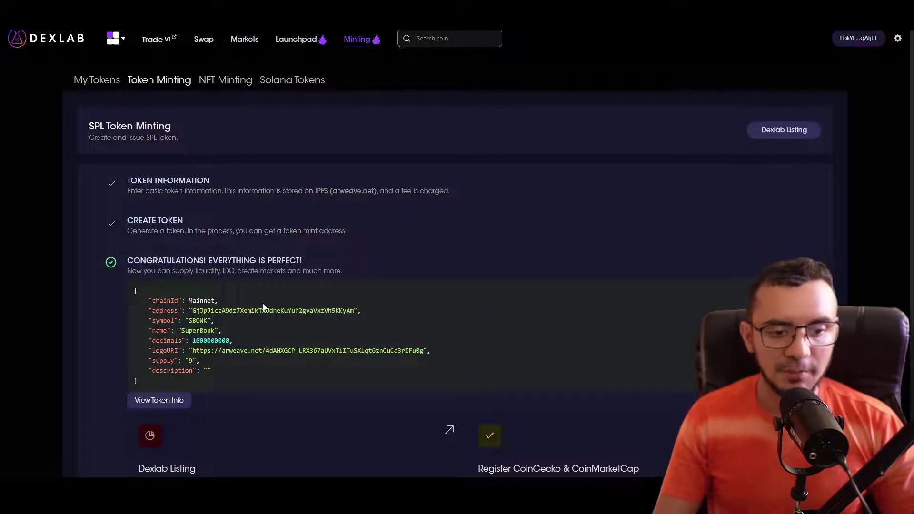
Step: Review the minted token's summary and open its token info page
scroll(189, 323, "down", 1)
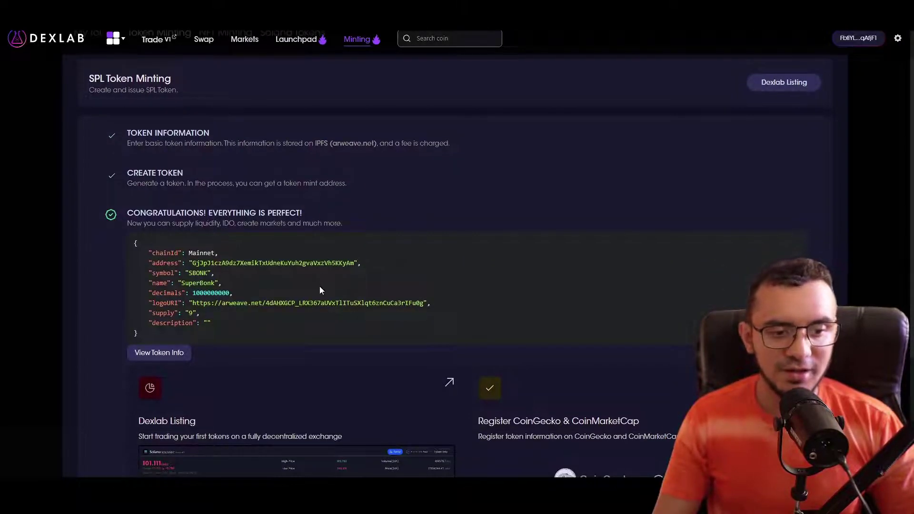
scroll(209, 245, "down", 2)
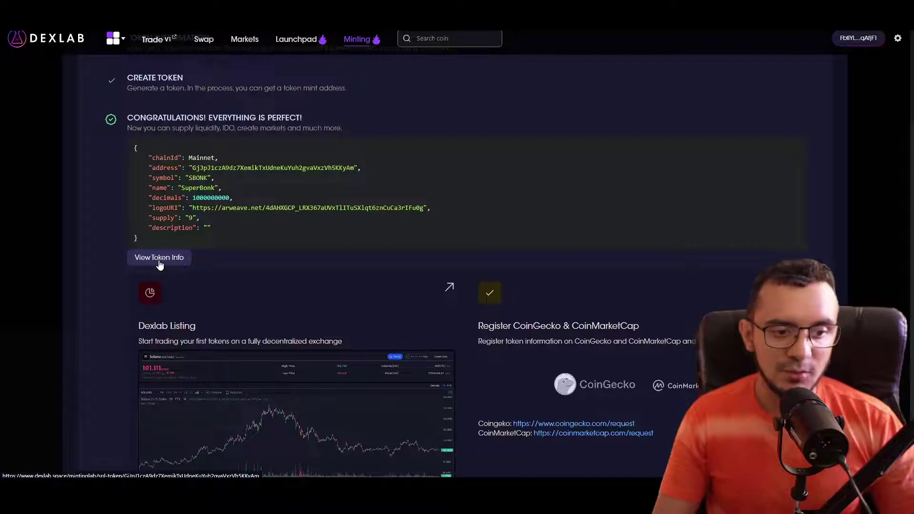
left_click(176, 257)
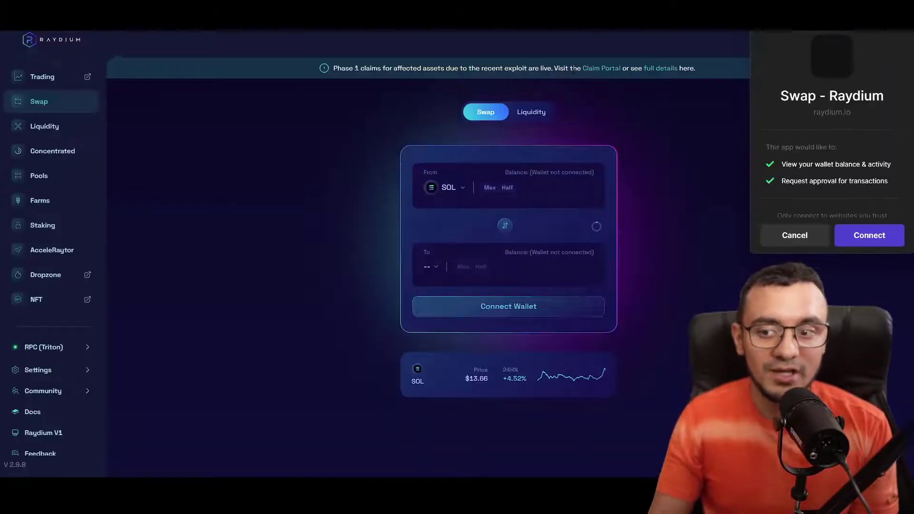
Step: Connect the wallet to Raydium and open the Create Pool form for a new liquidity pool
left_click(853, 236)
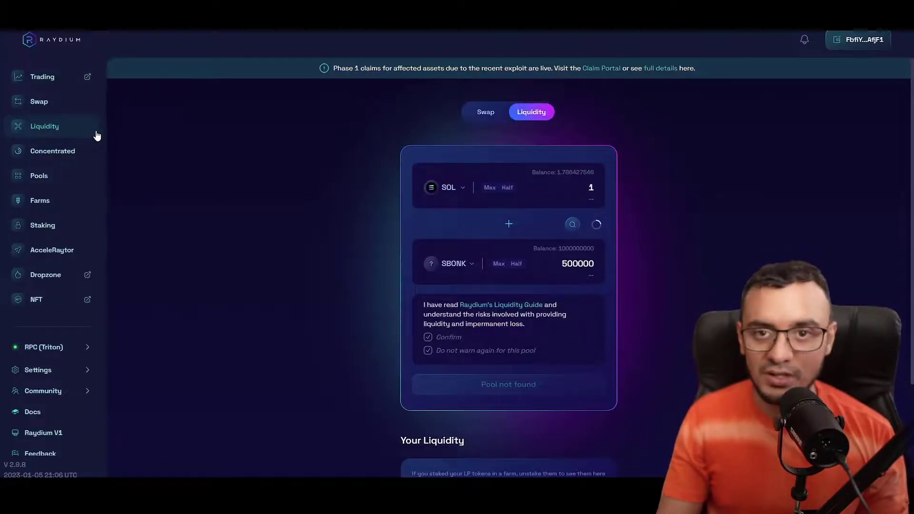
scroll(358, 287, "down", 3)
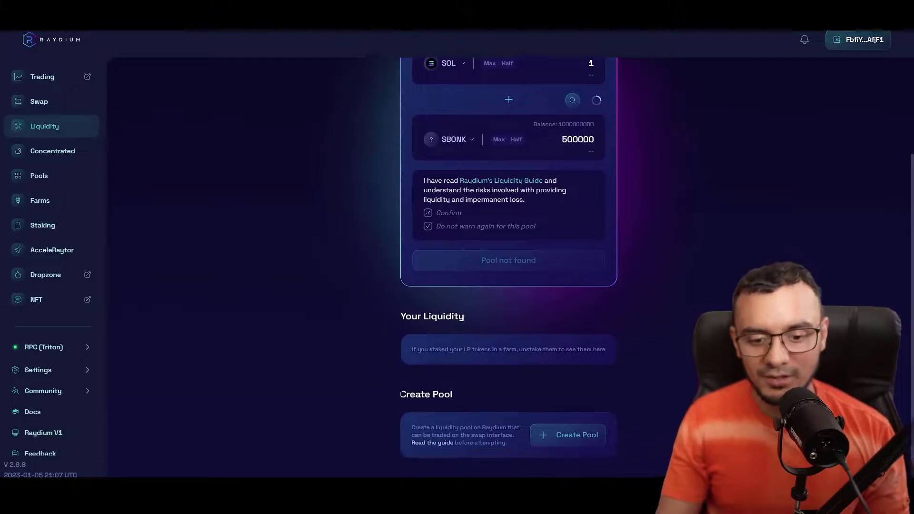
left_click_drag(402, 394, 495, 386)
left_click(599, 435)
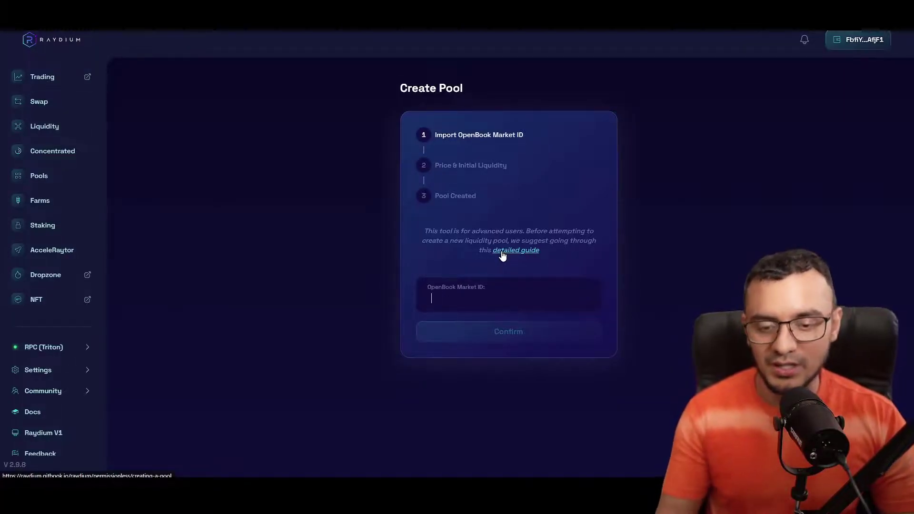
left_click_drag(447, 162, 473, 151)
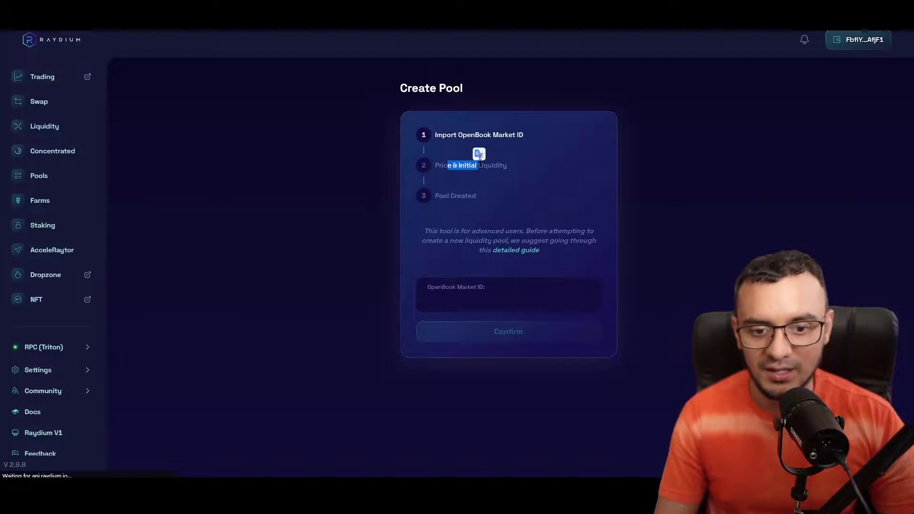
left_click(484, 167)
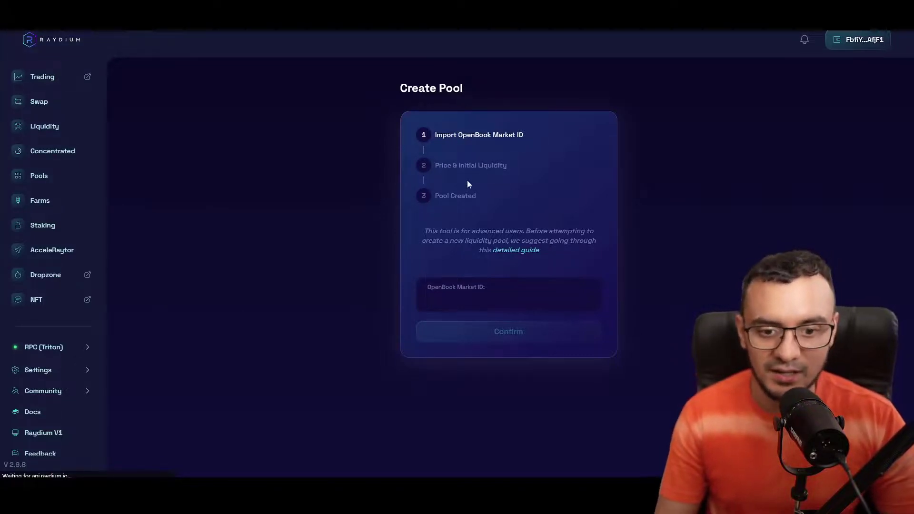